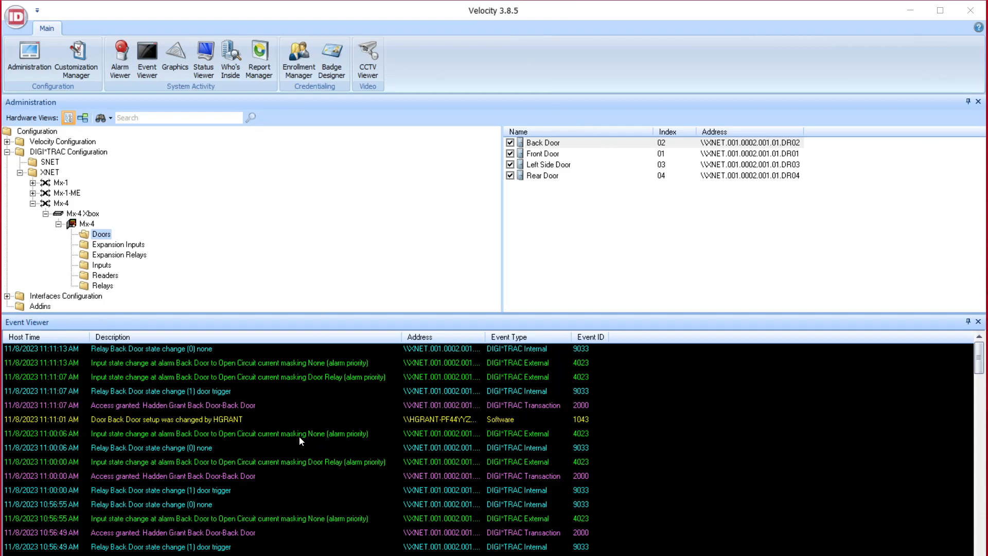
- Filter the Event Viewer by type to show only Software events
{"action": "right_click", "coordinate": [688, 408]}
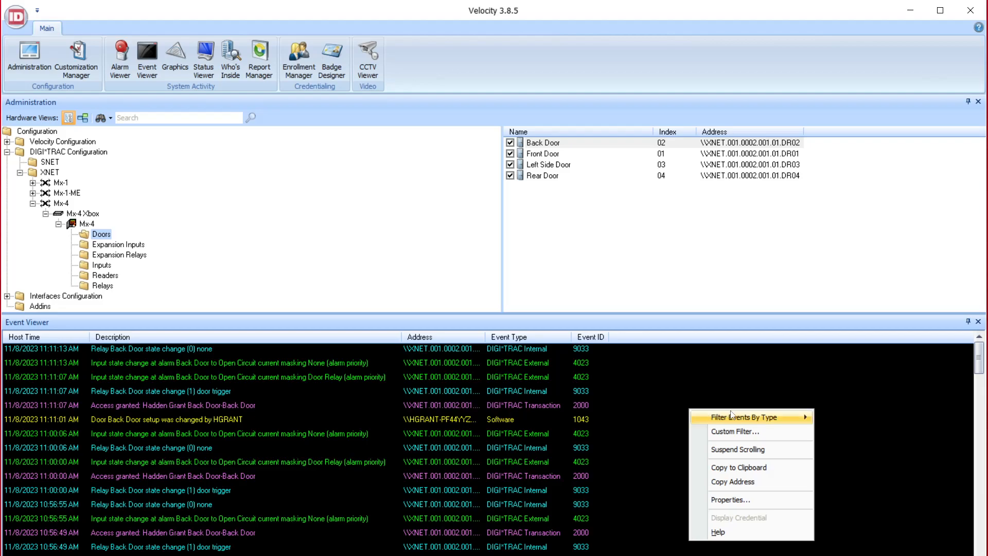
{"action": "mouse_move", "coordinate": [733, 416]}
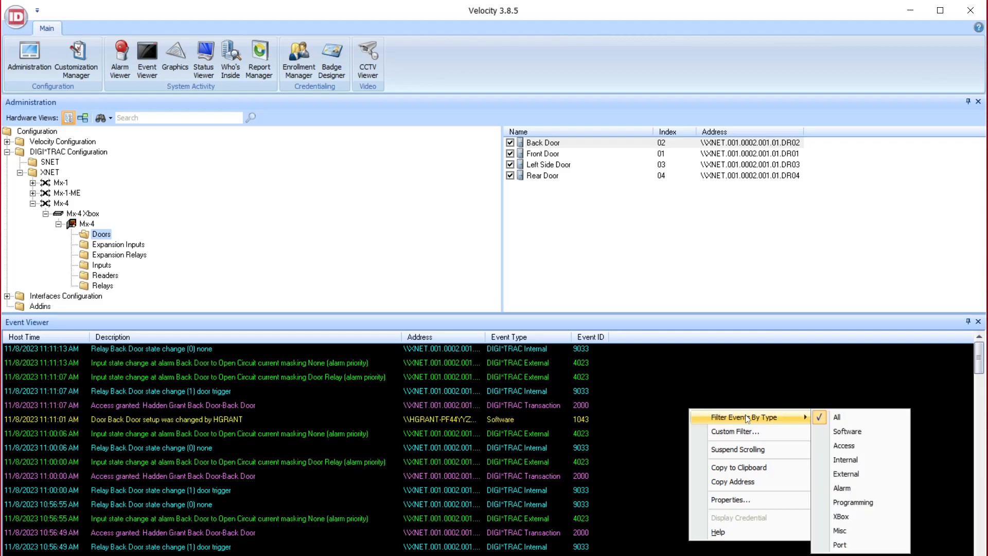
{"action": "left_click", "coordinate": [852, 436]}
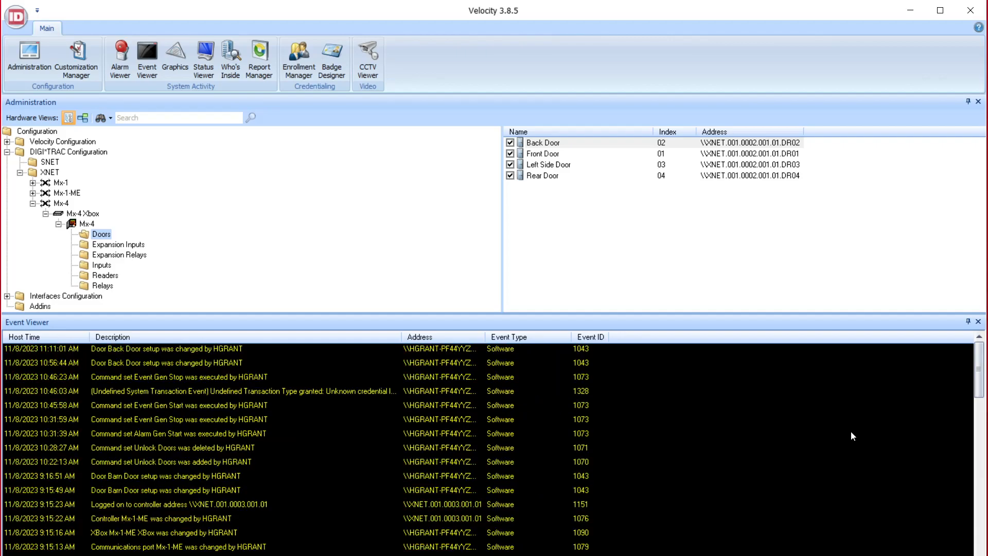
- Set the Event Viewer's event type filter back to All
{"action": "right_click", "coordinate": [655, 390]}
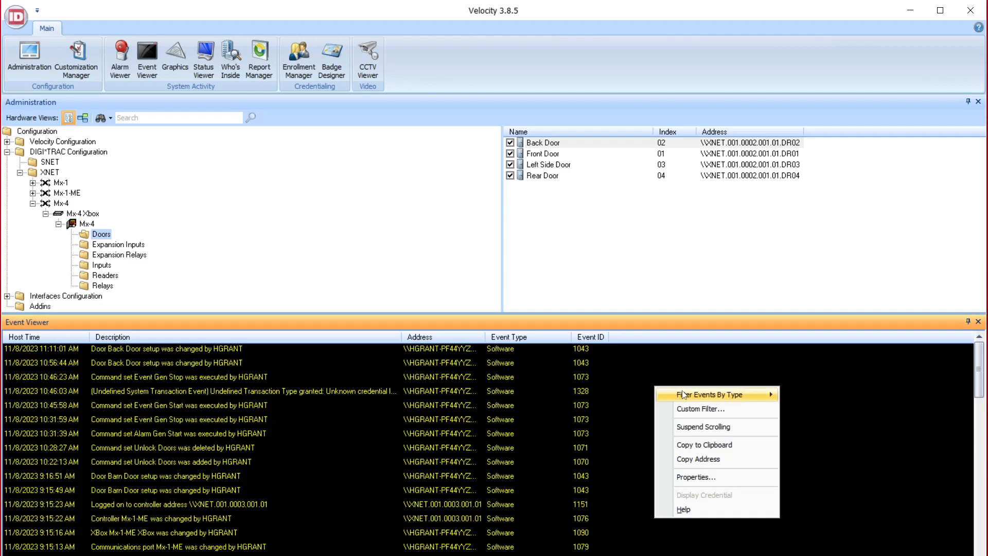
{"action": "mouse_move", "coordinate": [703, 396]}
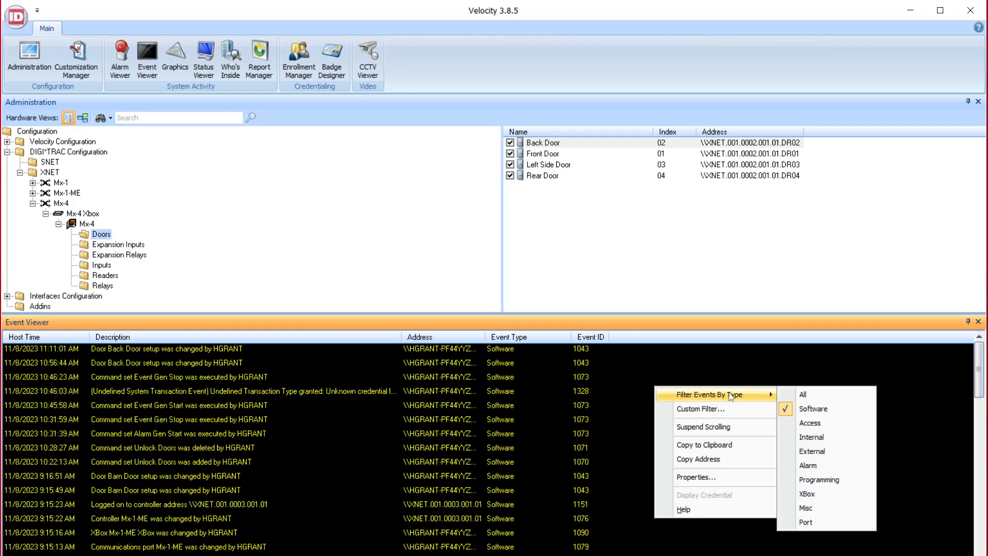
{"action": "left_click", "coordinate": [818, 398]}
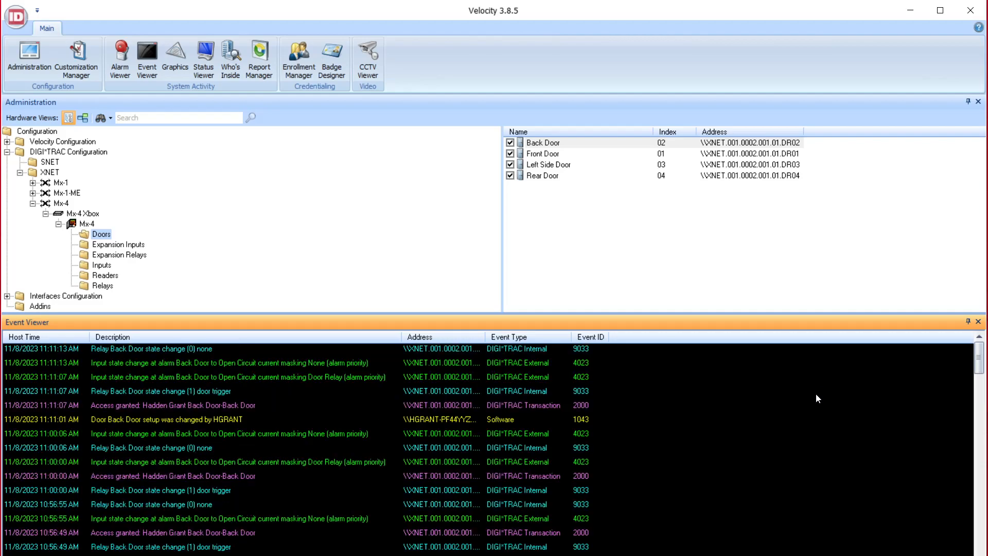
- Open the Event Viewer's custom filter settings and start a new filter group
{"action": "right_click", "coordinate": [709, 396]}
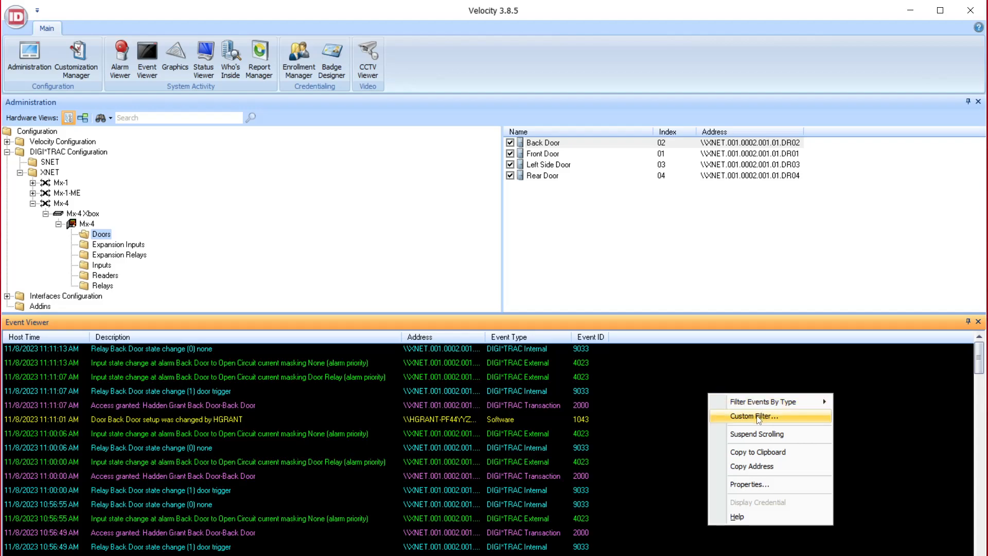
{"action": "left_click", "coordinate": [757, 416]}
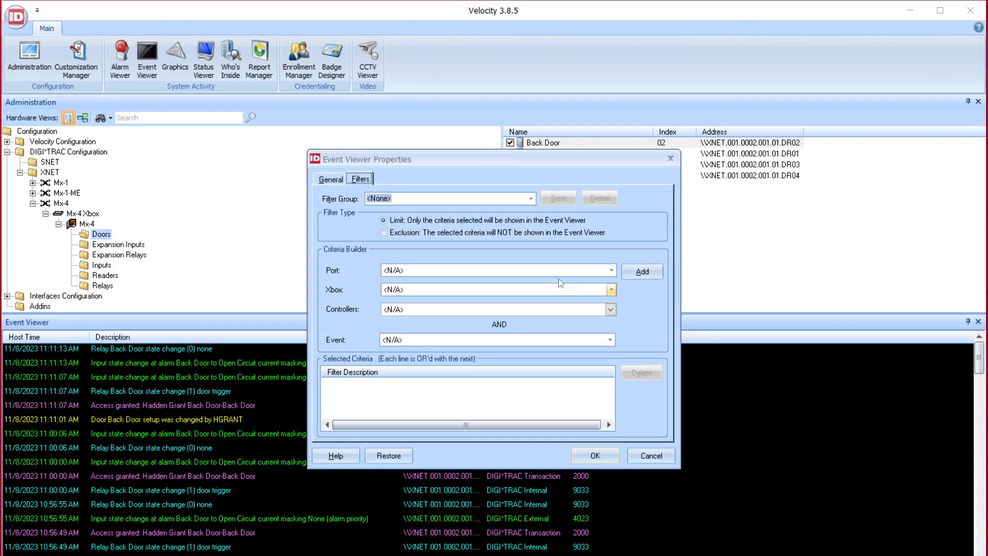
{"action": "left_click", "coordinate": [533, 198]}
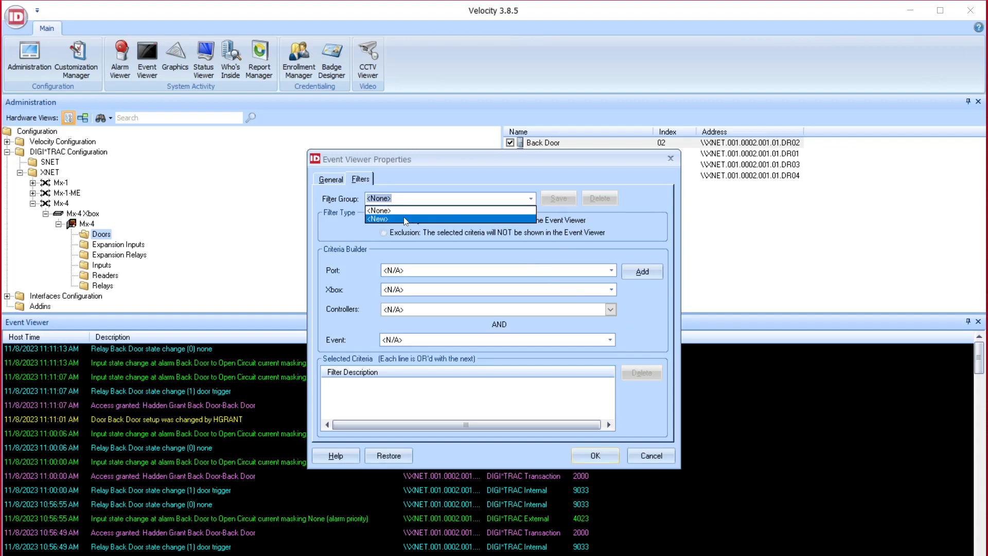
{"action": "left_click", "coordinate": [406, 220]}
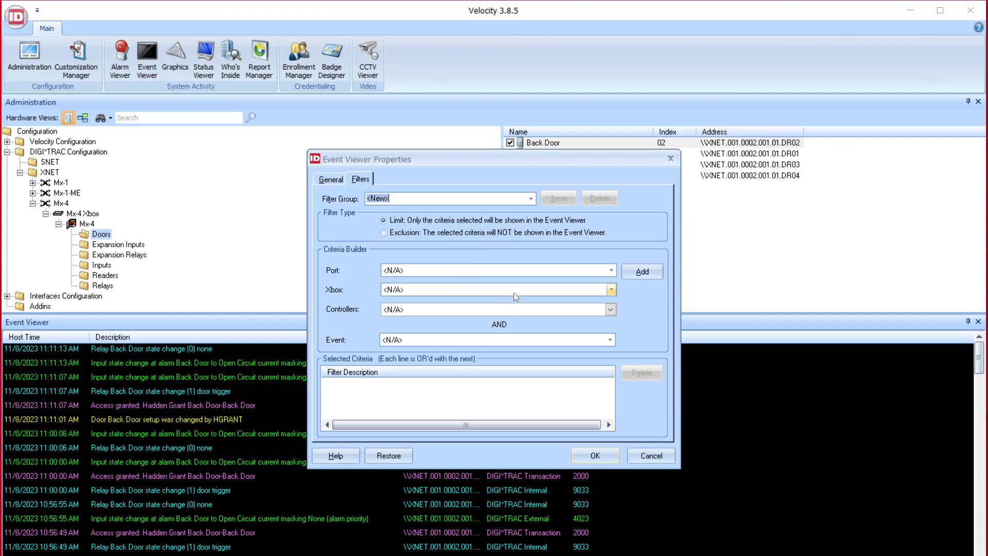
- Add a filter criterion for event 1000 DIGI*TRAC service started with port Mx-4, Xbox Mx-4 Xbox and controller Mx-4
{"action": "left_click", "coordinate": [569, 270]}
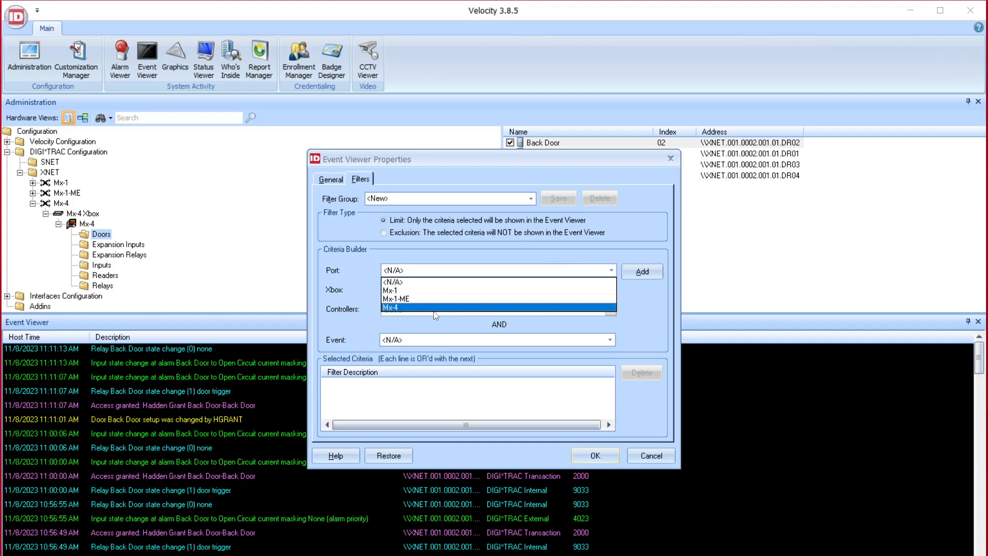
{"action": "left_click", "coordinate": [407, 308]}
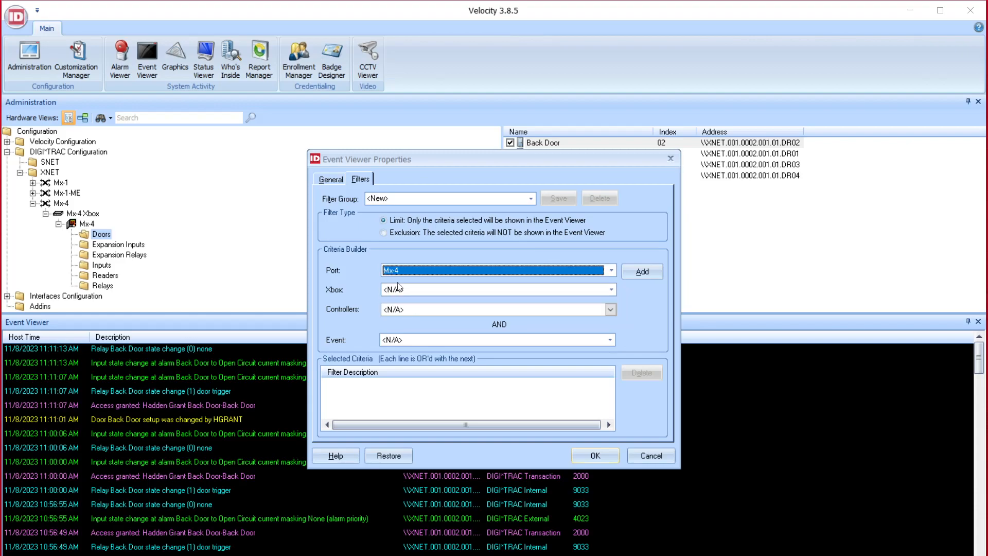
{"action": "left_click", "coordinate": [398, 288]}
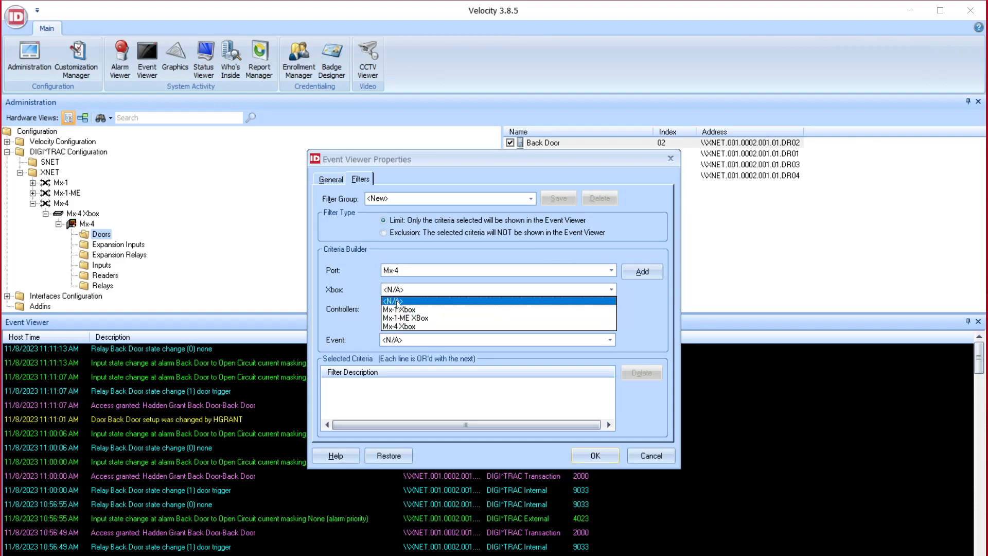
{"action": "left_click", "coordinate": [396, 325]}
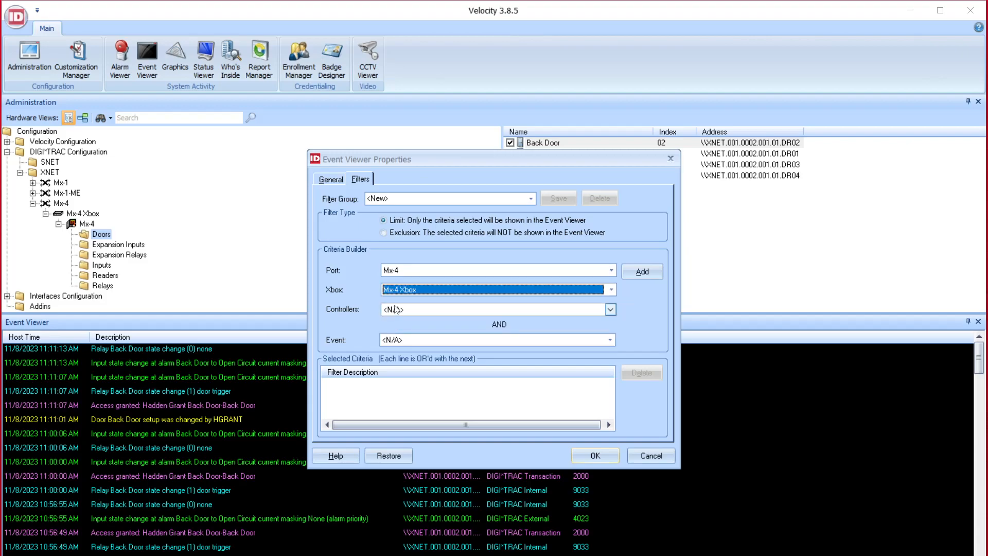
{"action": "left_click", "coordinate": [395, 309]}
{"action": "left_click", "coordinate": [397, 349]}
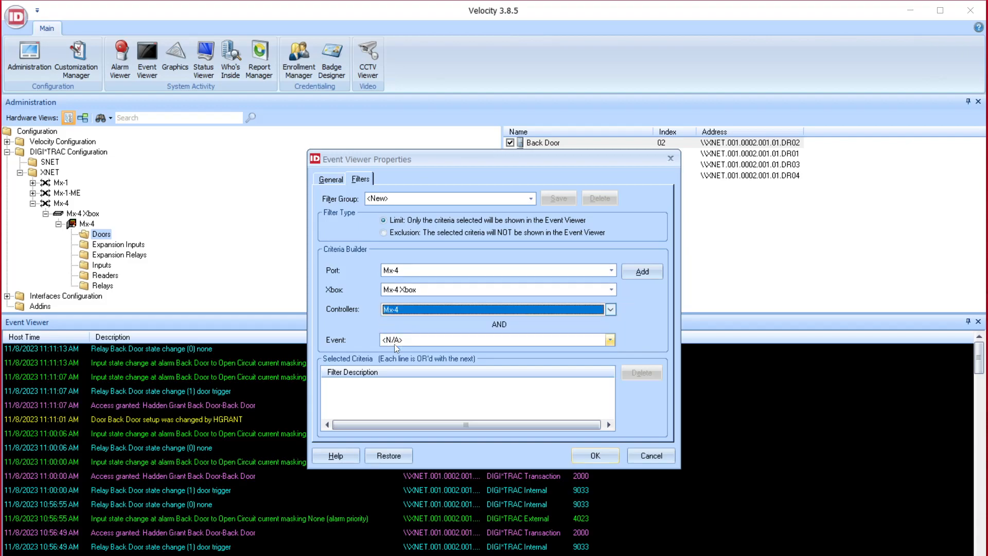
{"action": "left_click", "coordinate": [394, 344]}
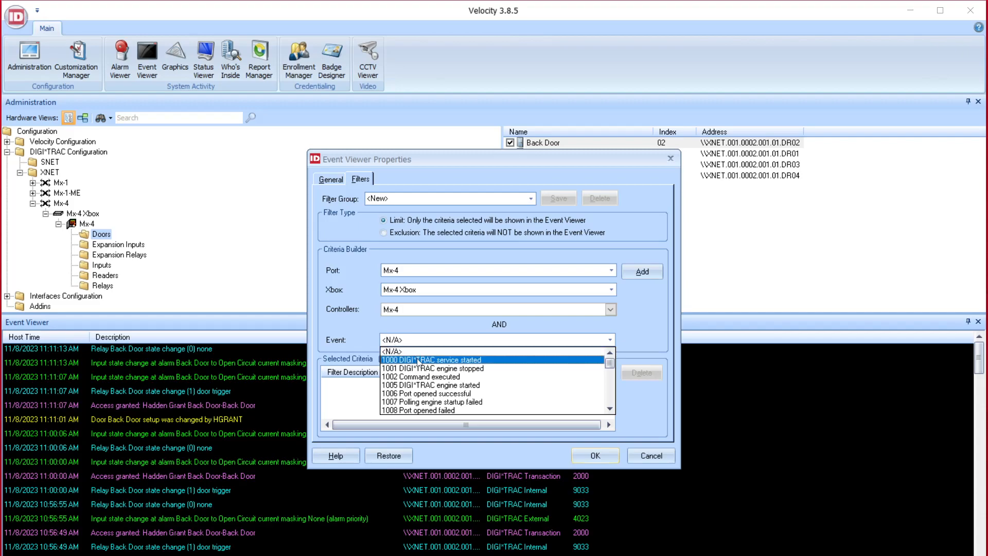
{"action": "left_click", "coordinate": [407, 360]}
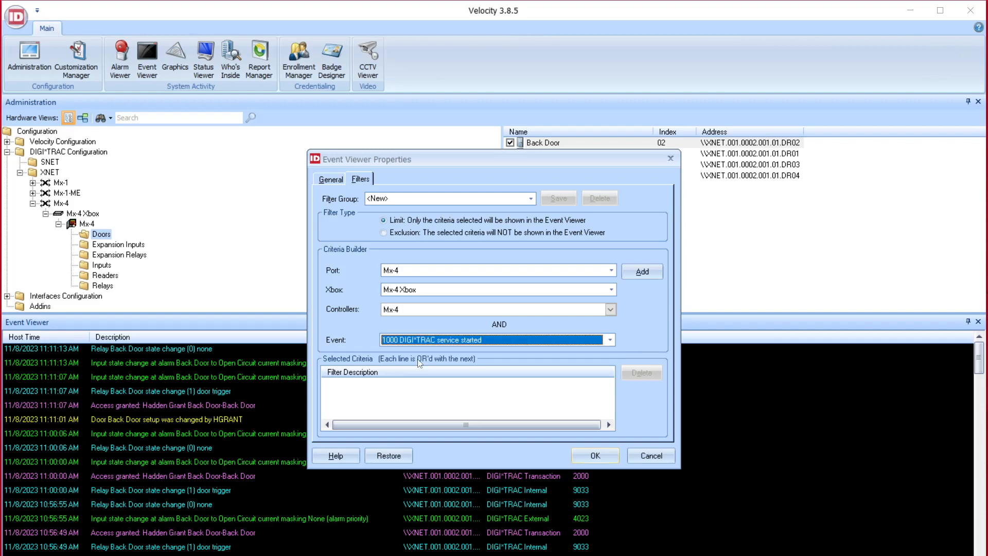
{"action": "left_click", "coordinate": [638, 274]}
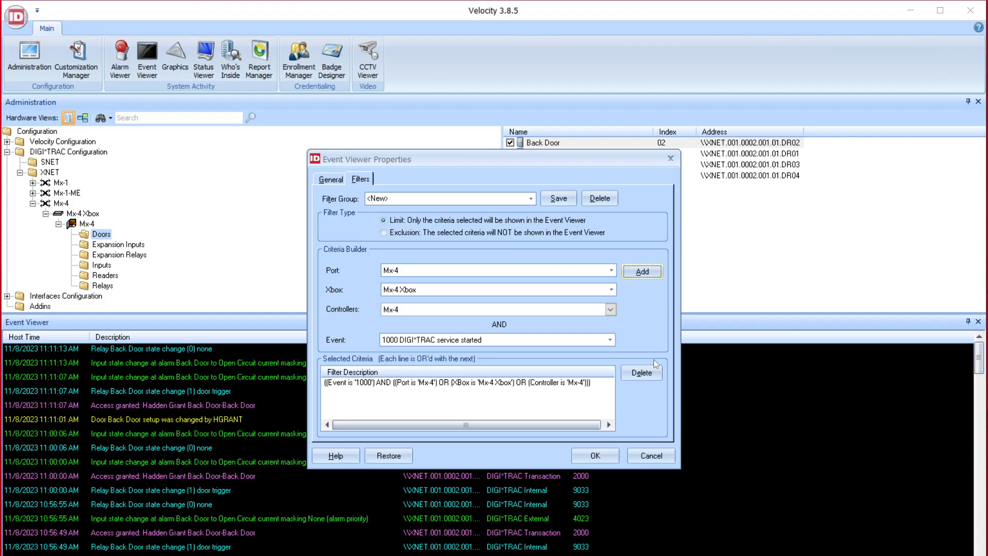
- Add a second criterion for event 1006 Port opened successful with controller Mx-1, Xbox Mx-1 Xbox and port Mx-1
{"action": "left_click", "coordinate": [576, 341]}
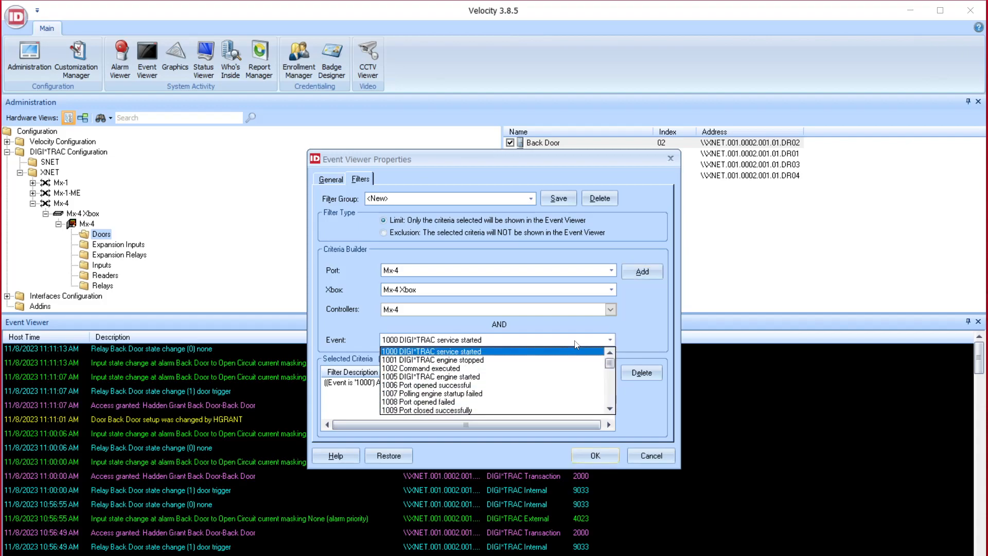
{"action": "left_click", "coordinate": [484, 385]}
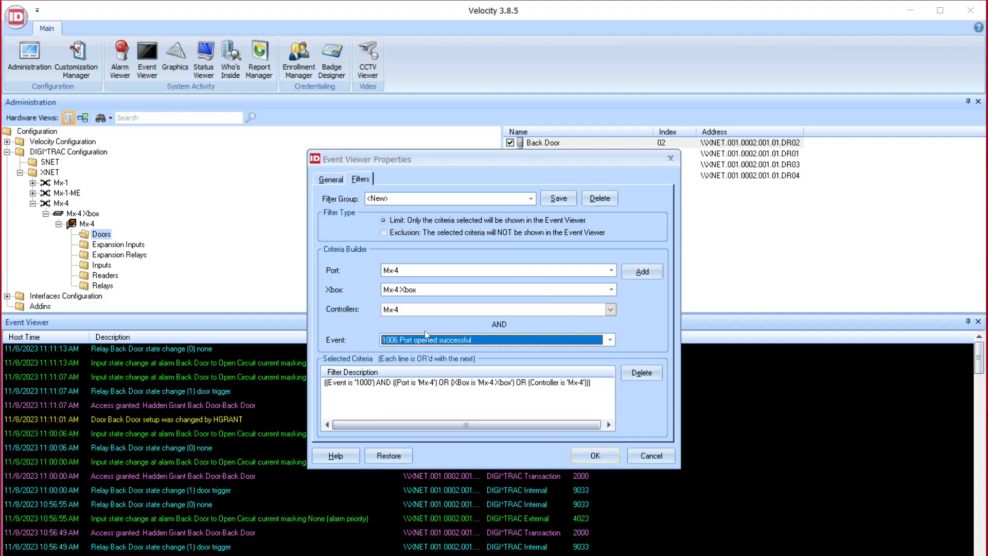
{"action": "left_click", "coordinate": [611, 309]}
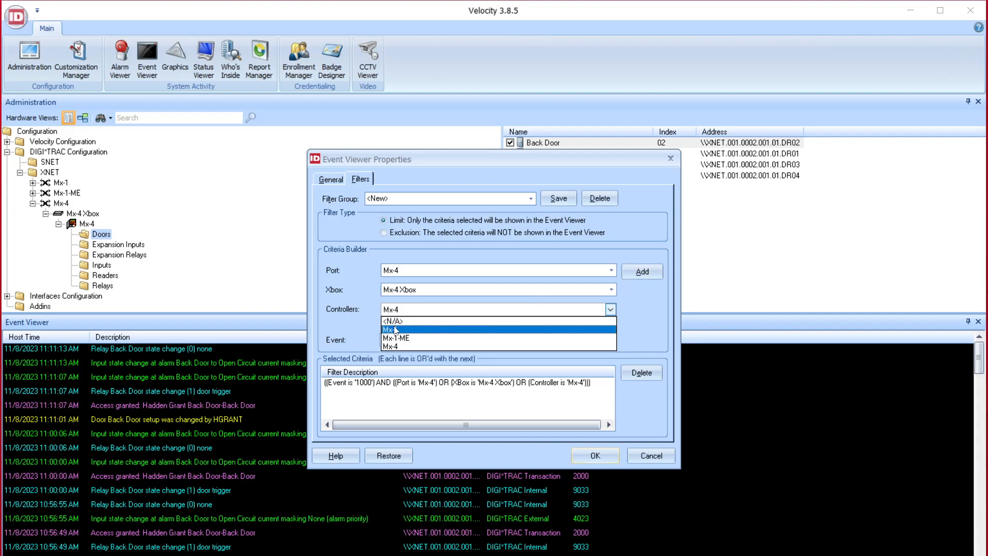
{"action": "left_click", "coordinate": [395, 330]}
{"action": "left_click", "coordinate": [415, 291]}
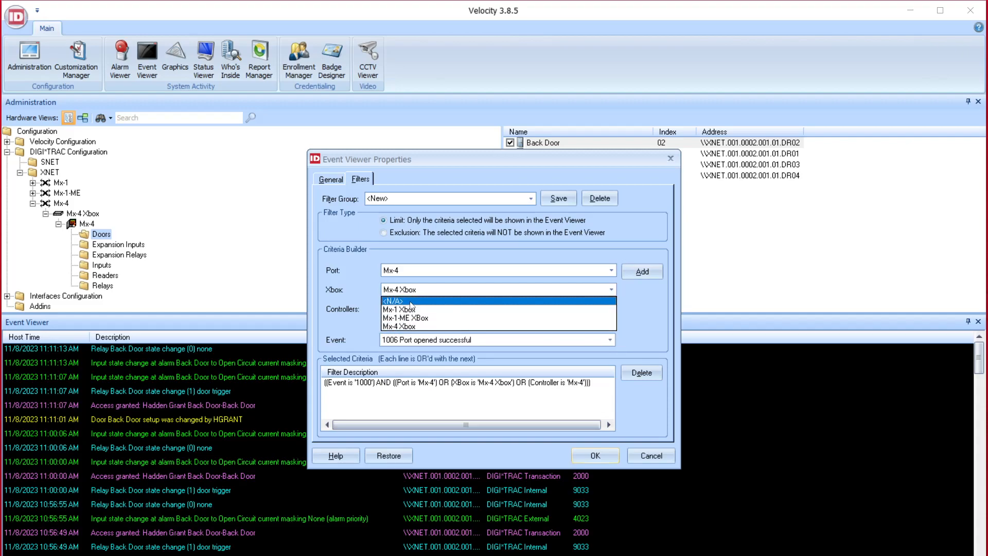
{"action": "left_click", "coordinate": [406, 310]}
{"action": "left_click", "coordinate": [406, 272]}
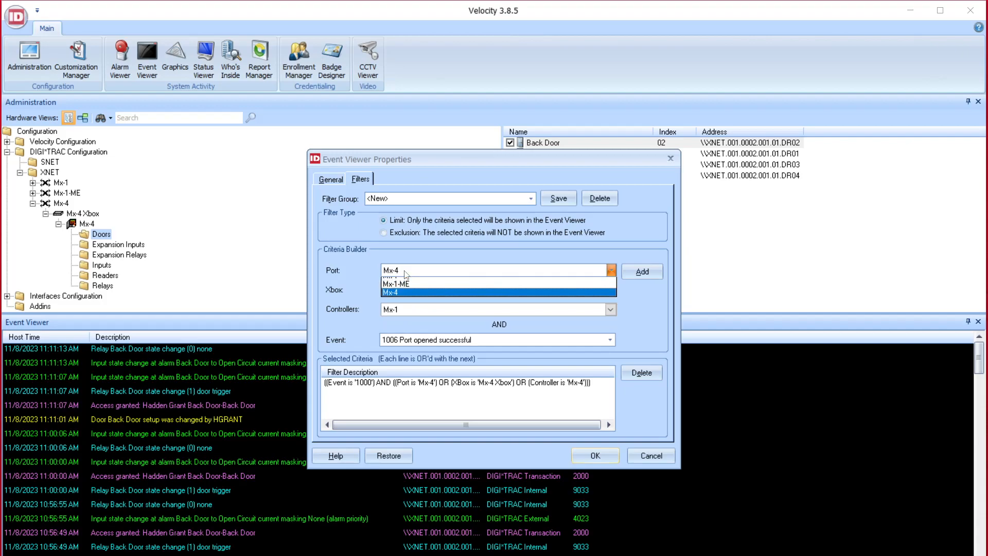
{"action": "left_click", "coordinate": [407, 290]}
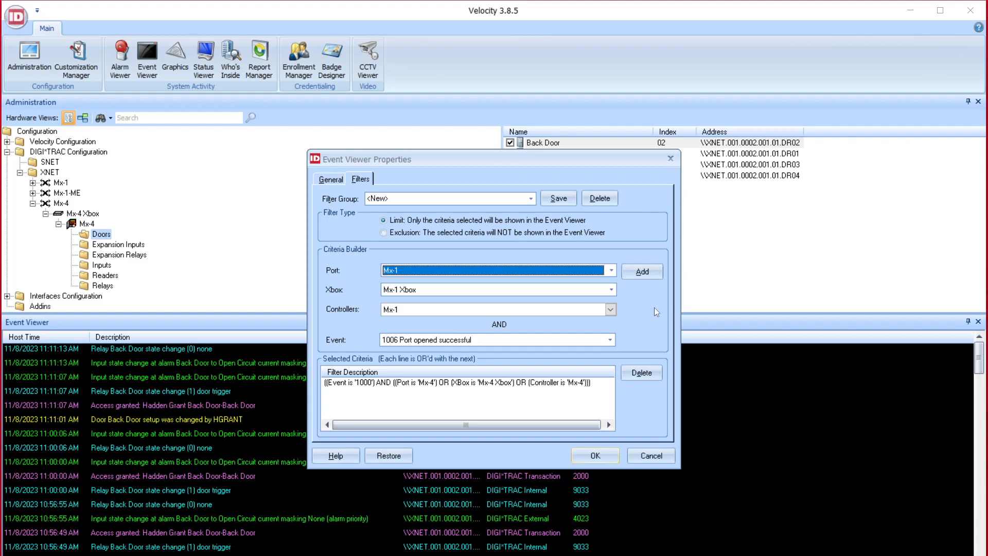
{"action": "left_click", "coordinate": [644, 274]}
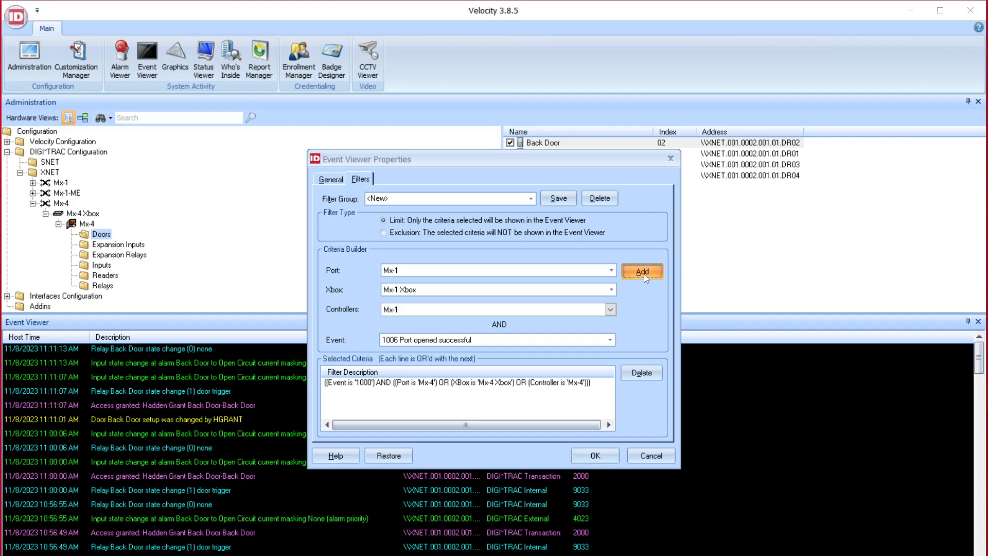
- Save the new filter group under the name "Filter" and apply it to the Event Viewer
{"action": "left_click", "coordinate": [563, 205]}
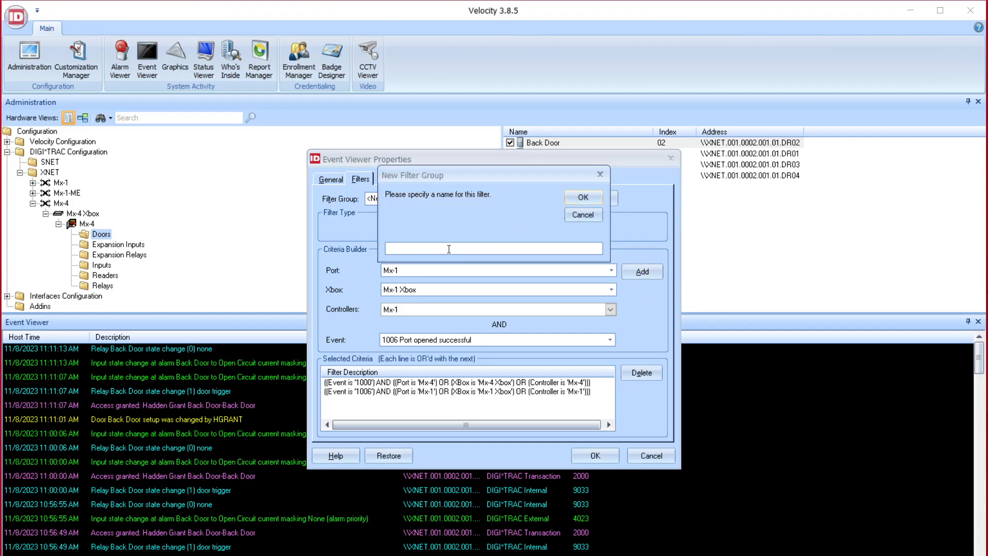
{"action": "type", "text": "Filter"}
{"action": "key", "text": "Return"}
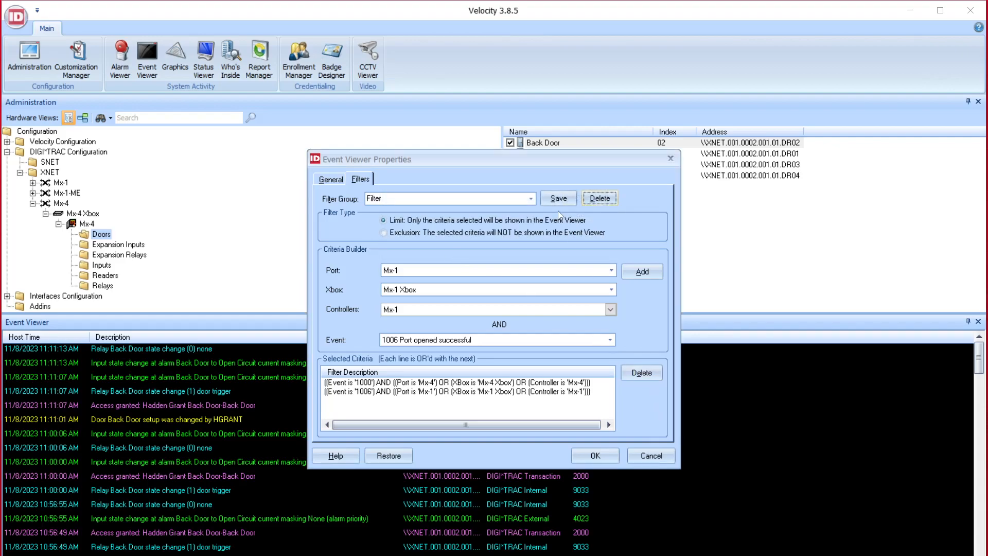
{"action": "left_click", "coordinate": [596, 455]}
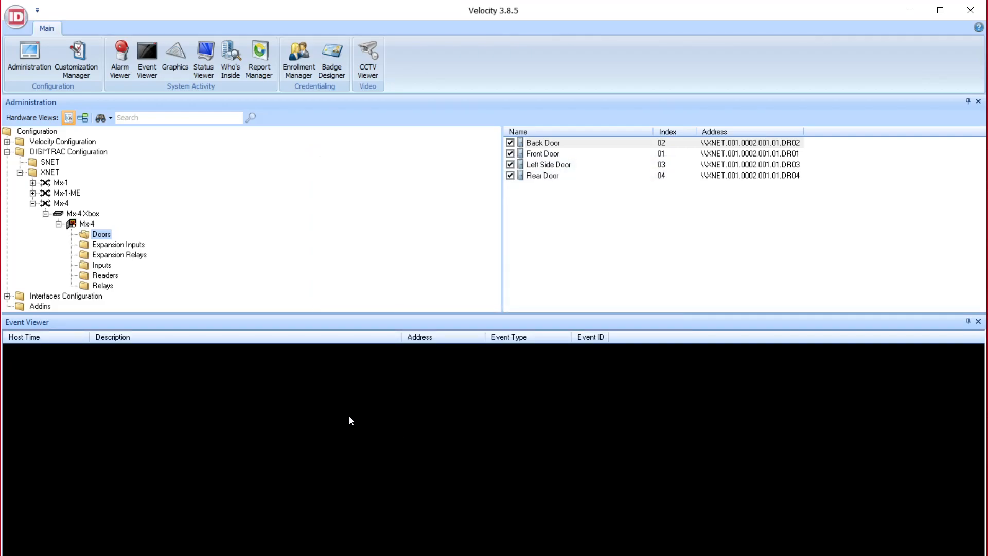
- Set the Event Viewer's custom filter group to <None> and apply it
{"action": "right_click", "coordinate": [452, 422]}
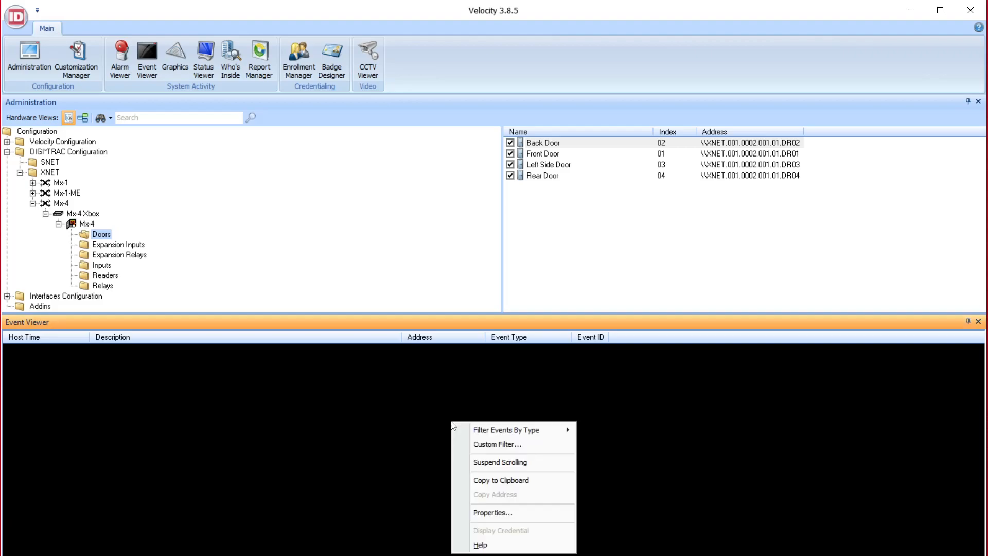
{"action": "left_click", "coordinate": [504, 446]}
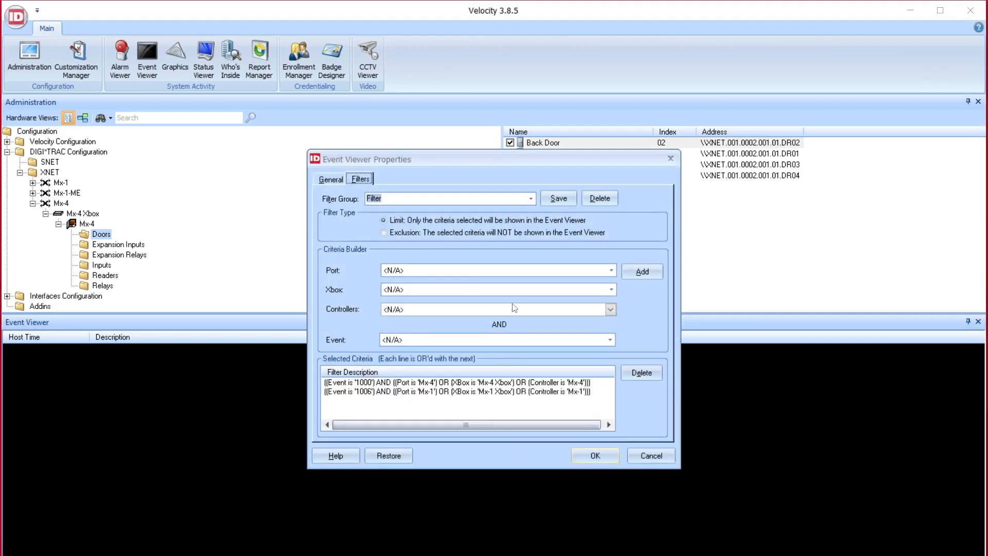
{"action": "left_click", "coordinate": [532, 200]}
{"action": "left_click", "coordinate": [413, 211]}
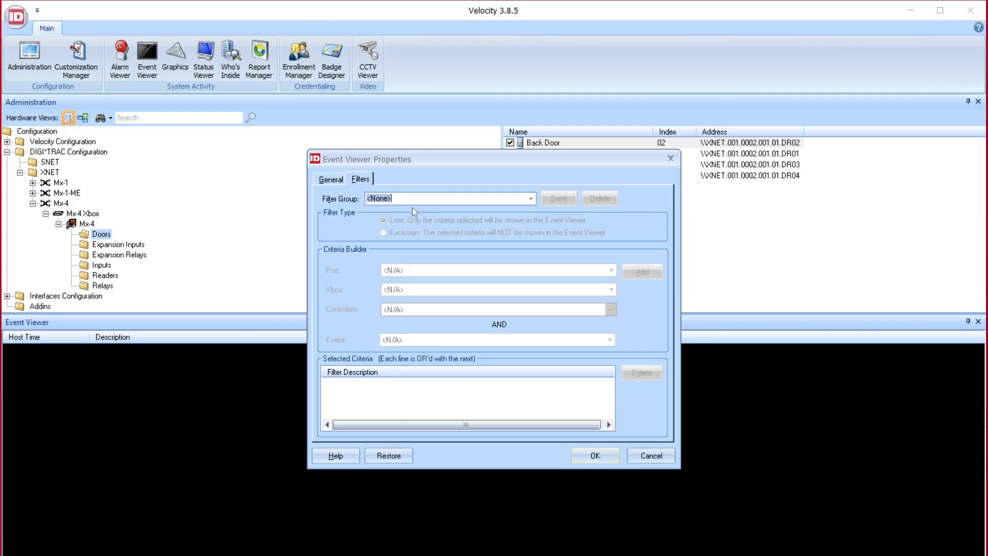
{"action": "left_click", "coordinate": [593, 458]}
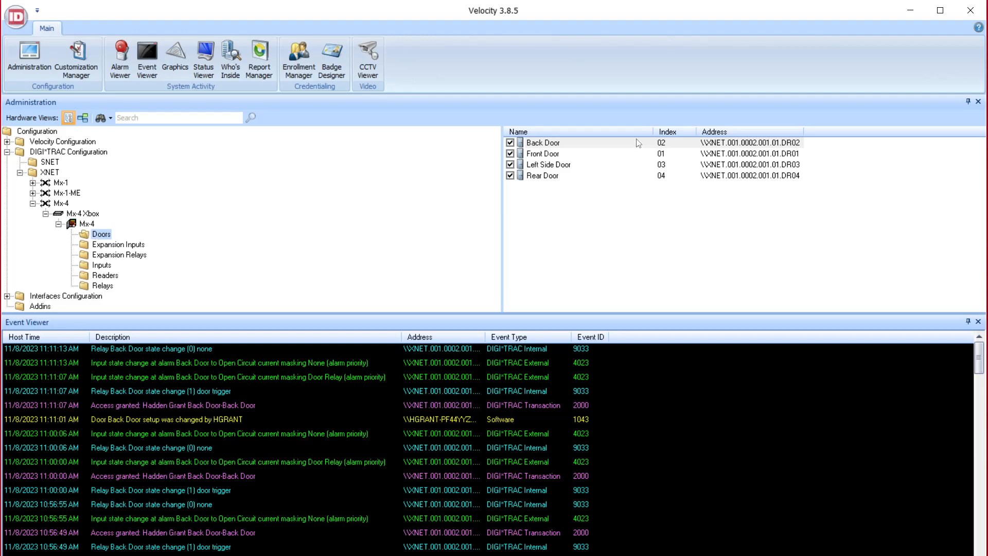
- Set the Back Door's Photo Callup template to Default Display Credential in its properties and save the door setup
{"action": "right_click", "coordinate": [547, 148]}
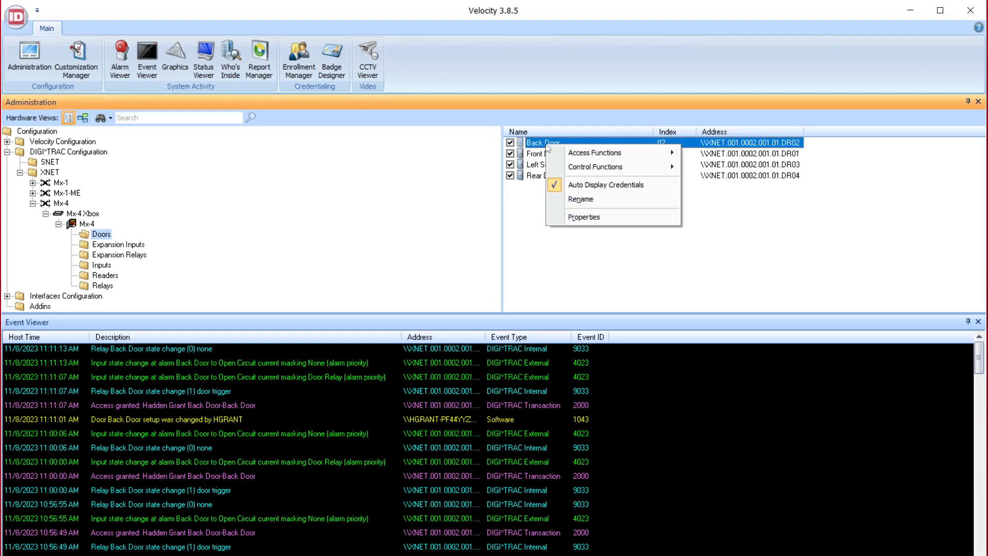
{"action": "left_click", "coordinate": [595, 221]}
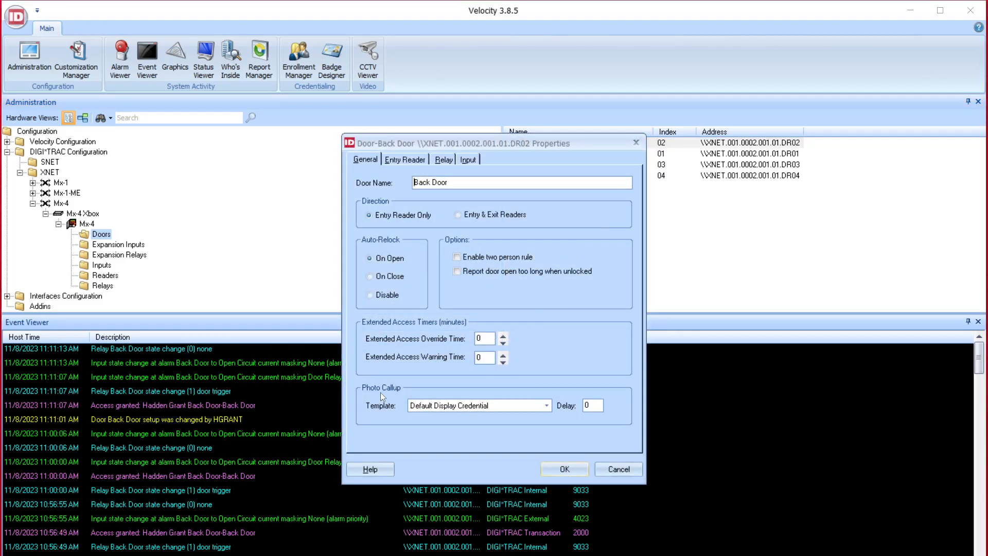
{"action": "left_click", "coordinate": [447, 406]}
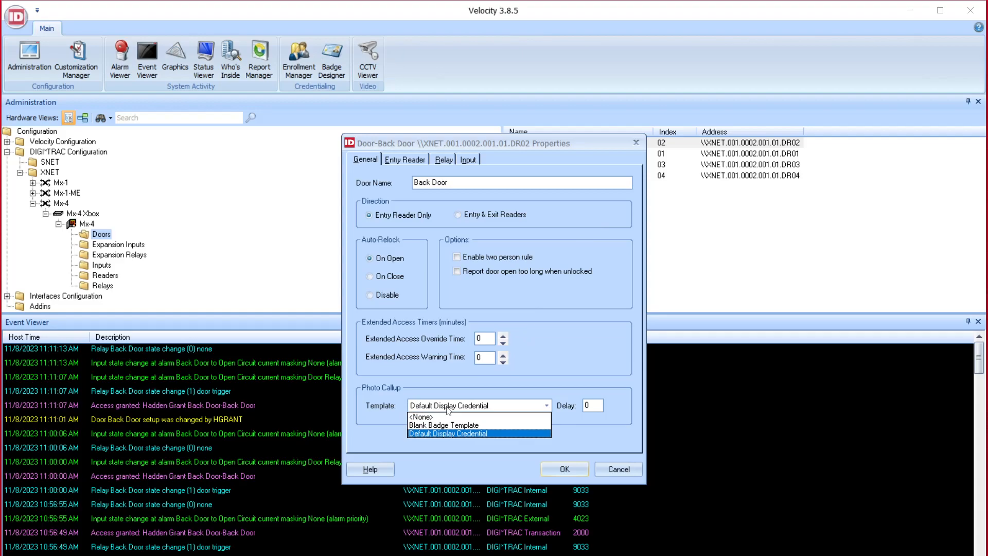
{"action": "left_click", "coordinate": [450, 434]}
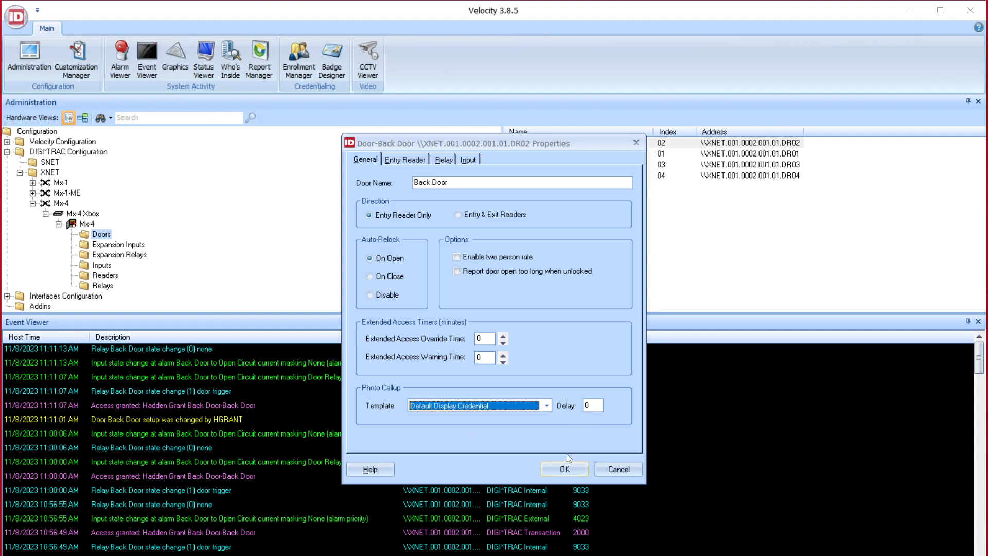
{"action": "left_click", "coordinate": [562, 470]}
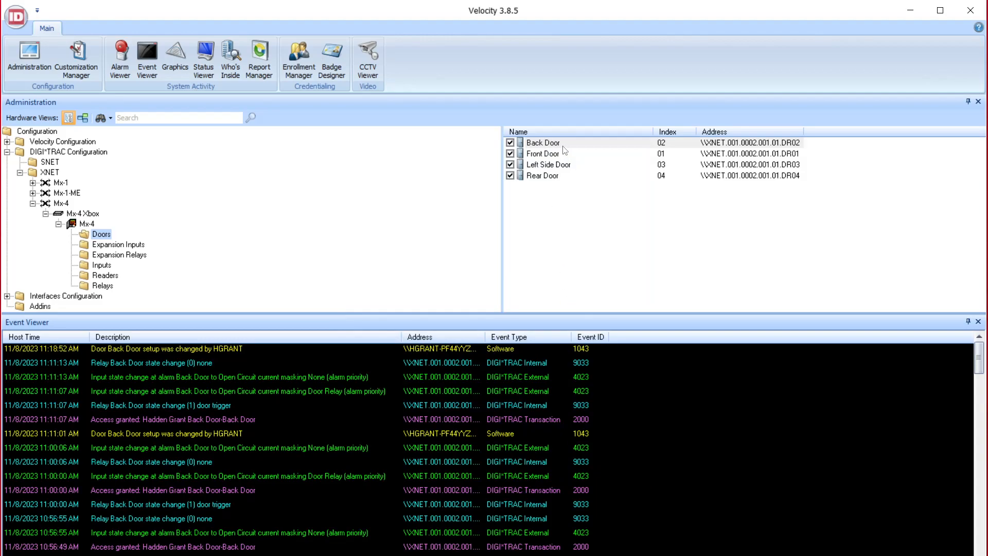
- Check the Back Door's Auto Display Credentials option, then examine the credential photo pop-up and the door setup change event
{"action": "right_click", "coordinate": [545, 144]}
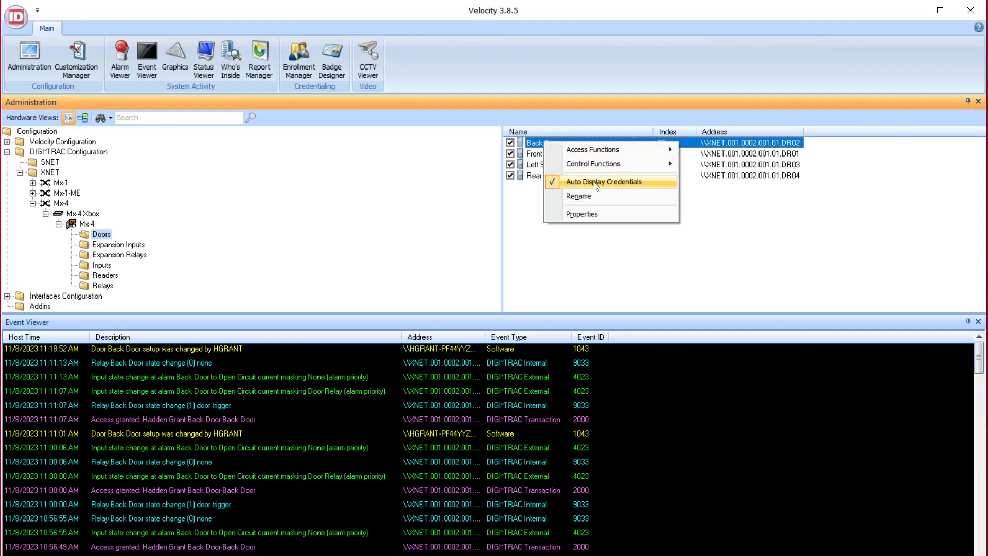
{"action": "left_click", "coordinate": [542, 278]}
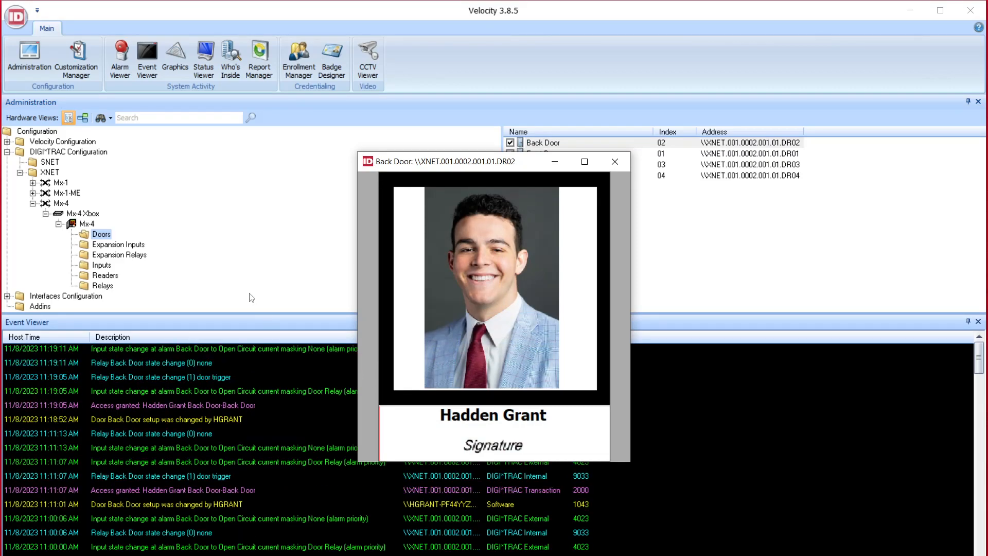
{"action": "left_click", "coordinate": [247, 270]}
{"action": "left_click", "coordinate": [243, 421]}
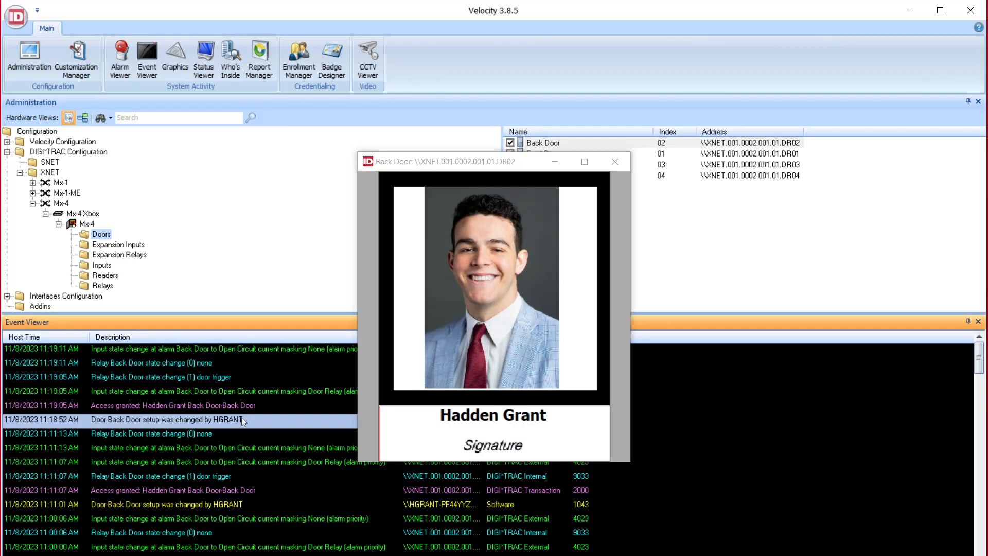
- Close the Back Door's credential photo window and turn off Auto Display Credentials for that door
{"action": "left_click", "coordinate": [615, 161]}
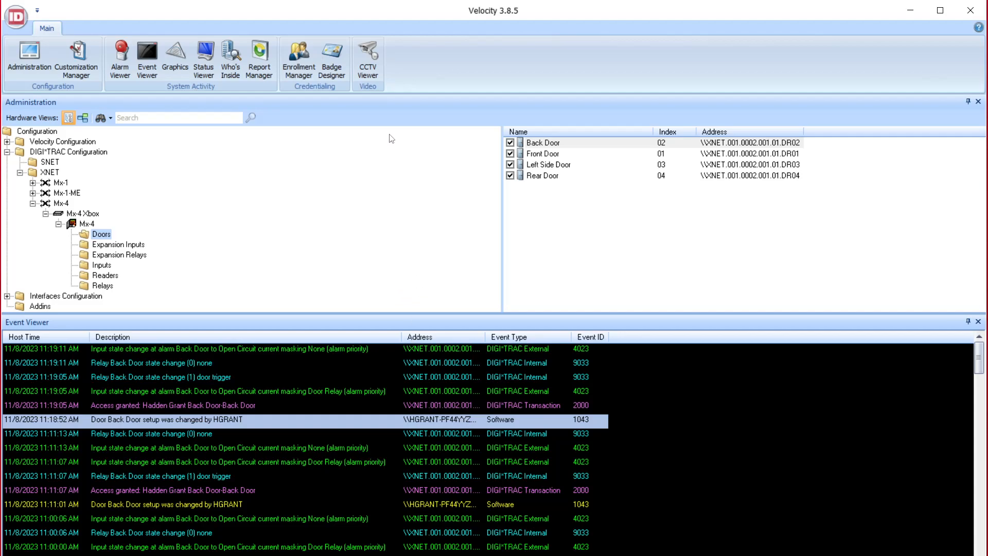
{"action": "right_click", "coordinate": [542, 144]}
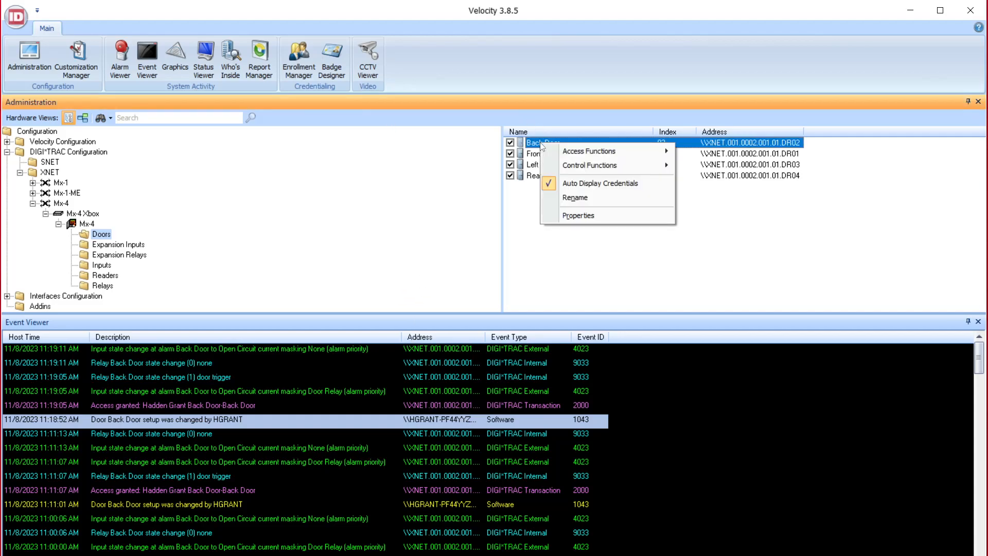
{"action": "left_click", "coordinate": [595, 185]}
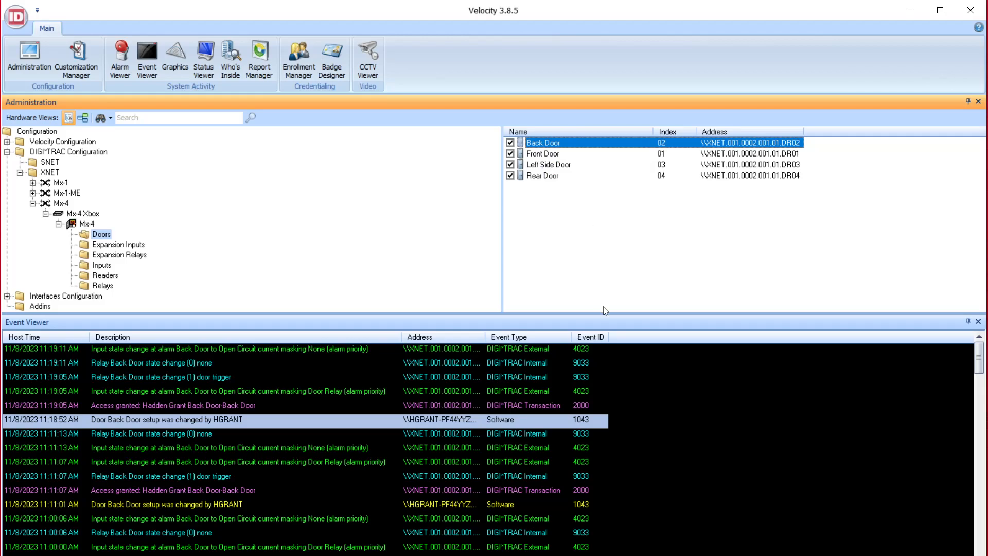